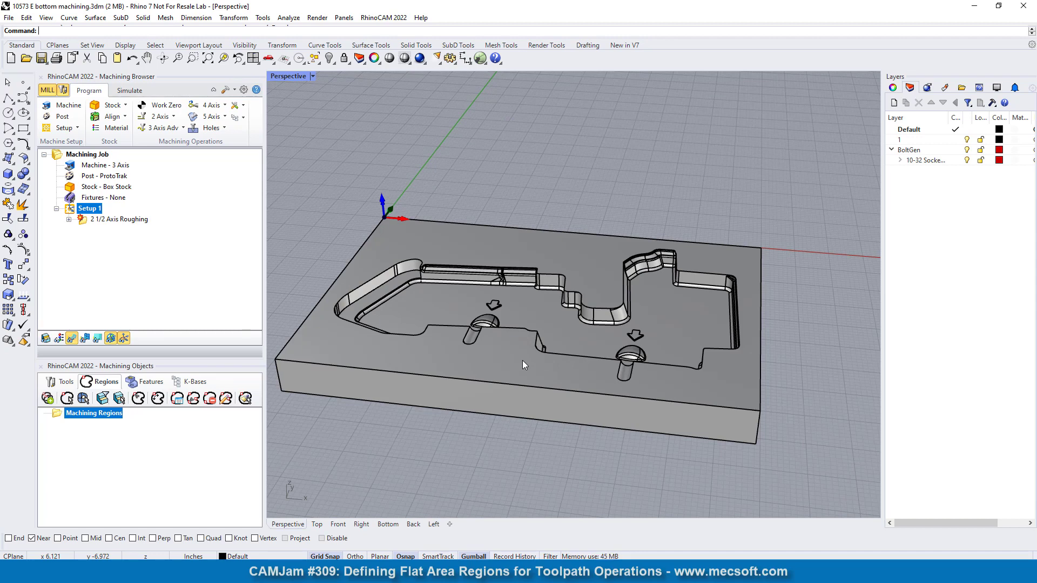
left_click(62, 381)
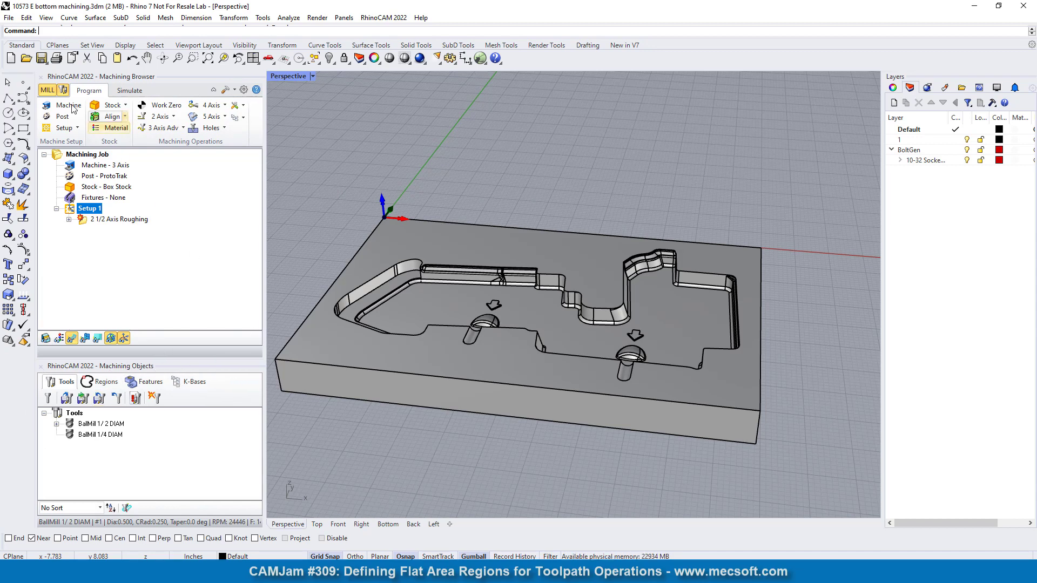
left_click(63, 91)
left_click(64, 90)
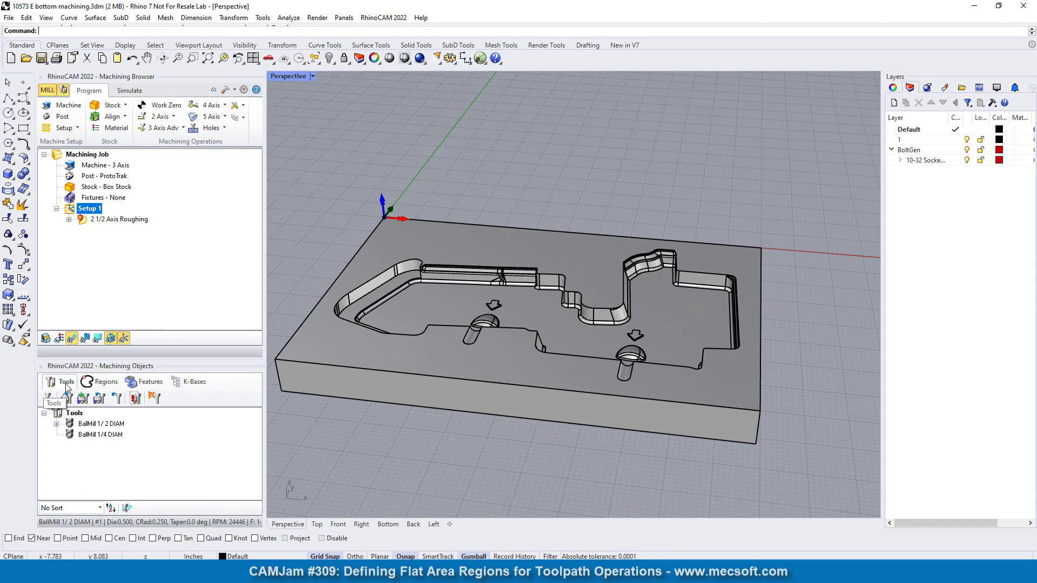
left_click(107, 384)
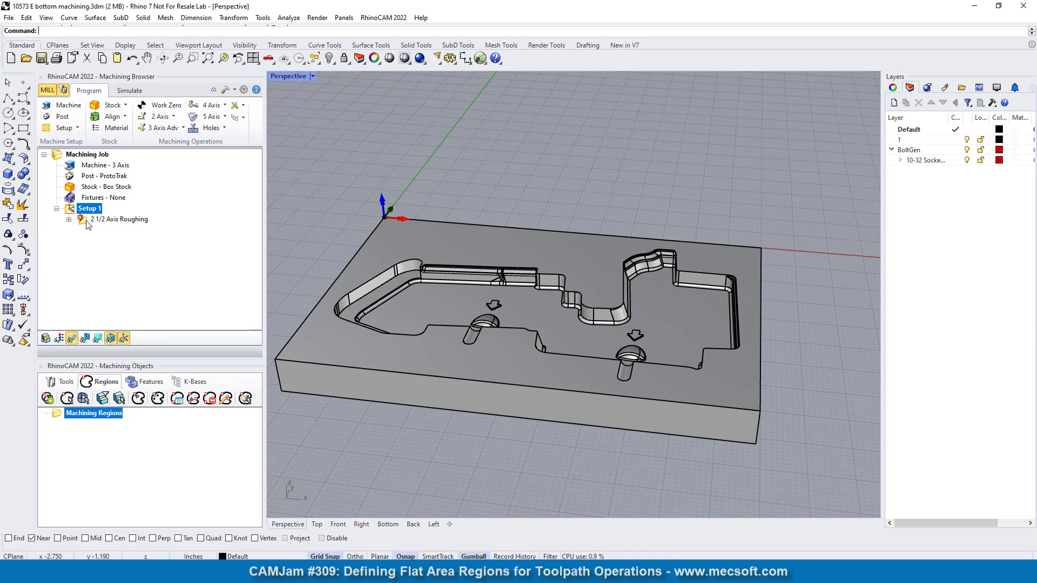
scroll(432, 307, "up", 3)
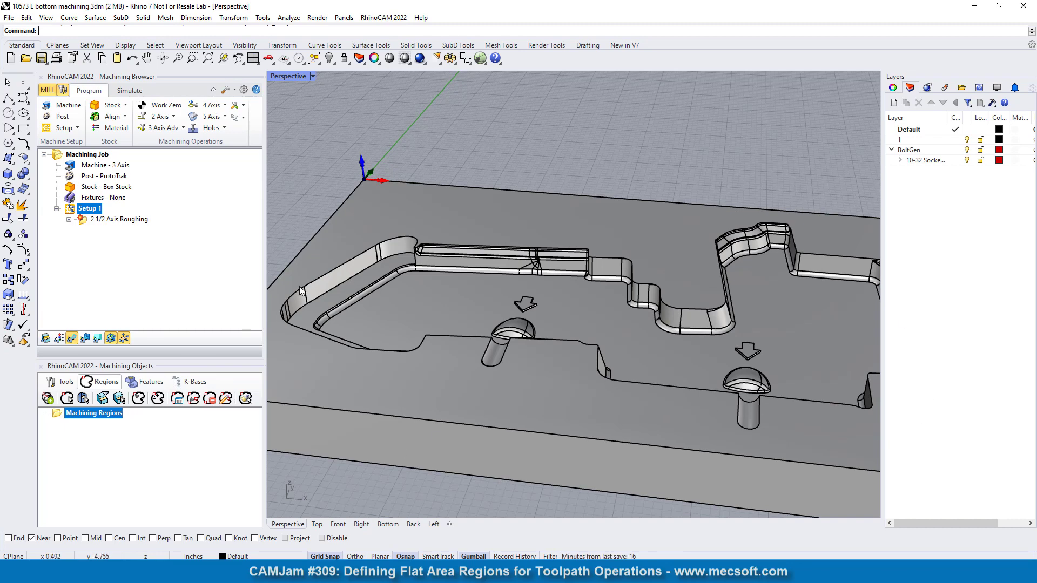
scroll(598, 232, "down", 3)
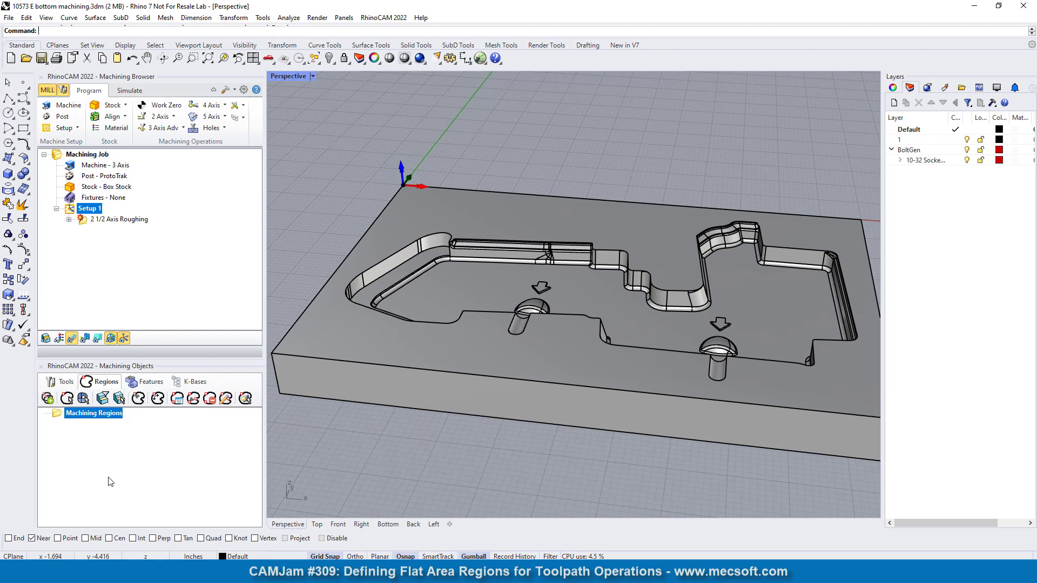
Step: Set the flat area region selection filters to ignore the outermost region
left_click(102, 400)
left_click_drag(164, 98, 224, 122)
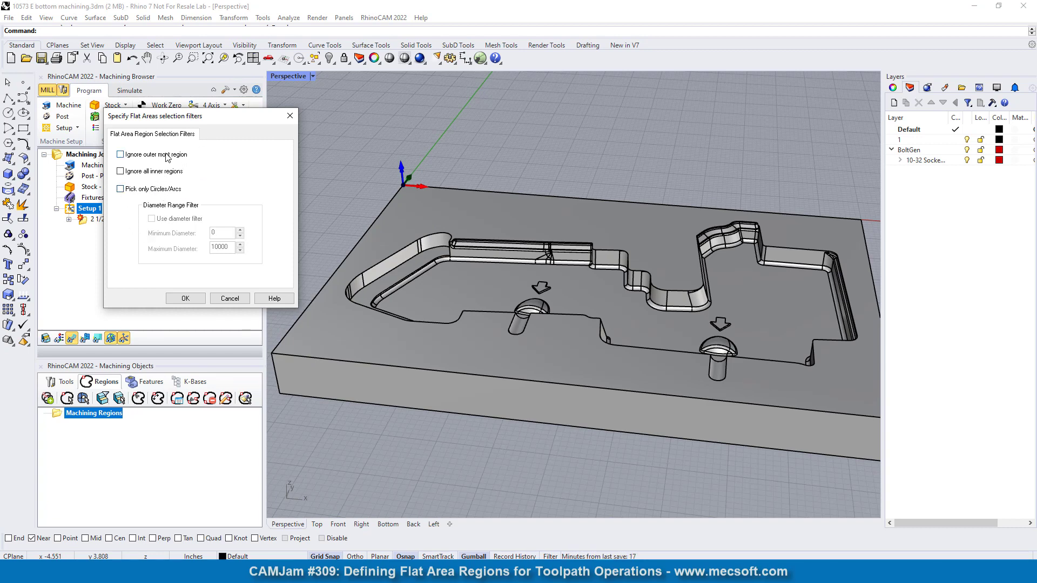
left_click(120, 155)
left_click(185, 300)
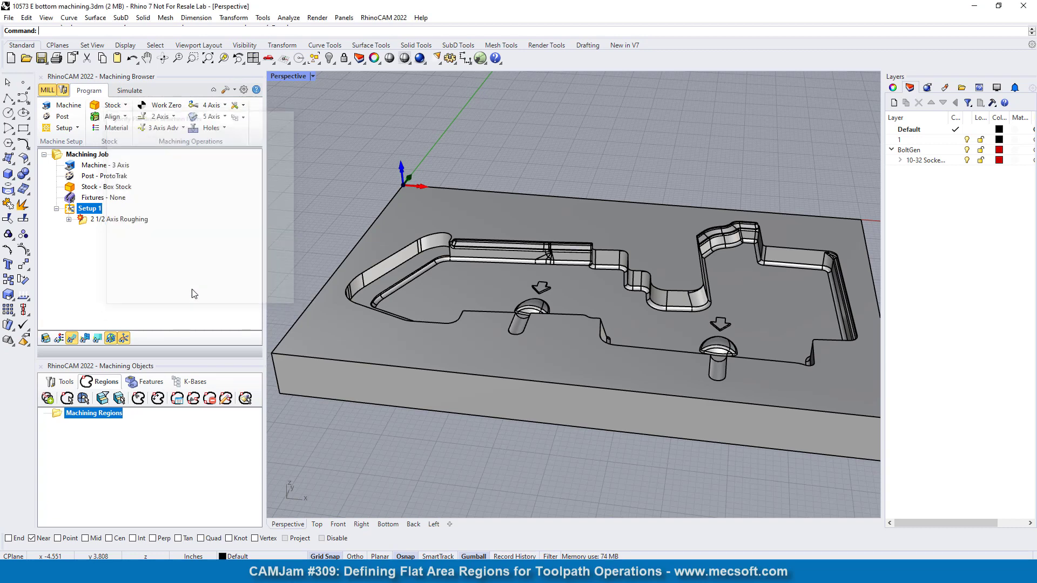
Step: Create a flat area machining region from the top face of the part using Select Flat Areas
left_click(119, 399)
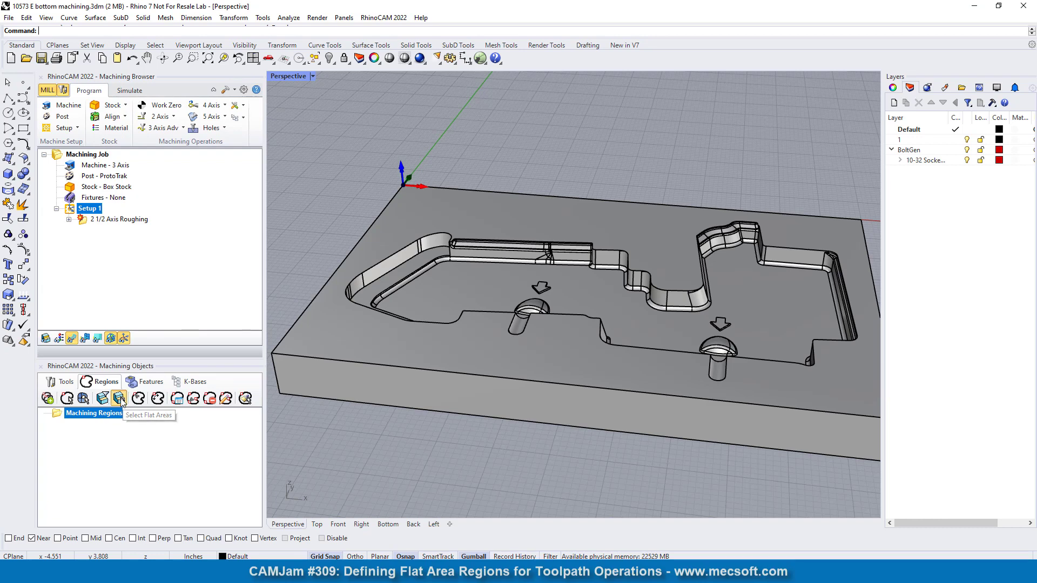
left_click(530, 214)
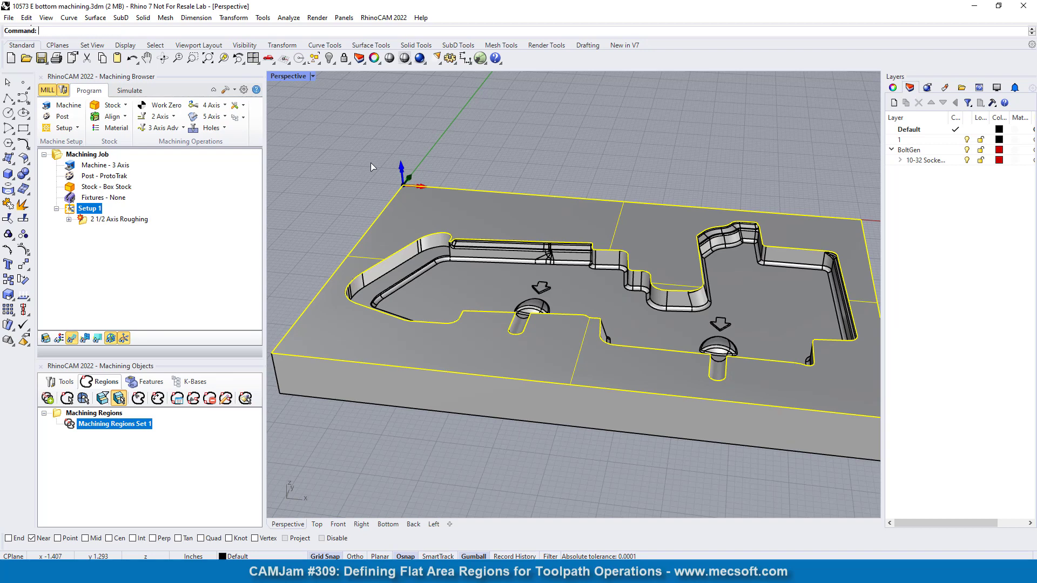
key("Return")
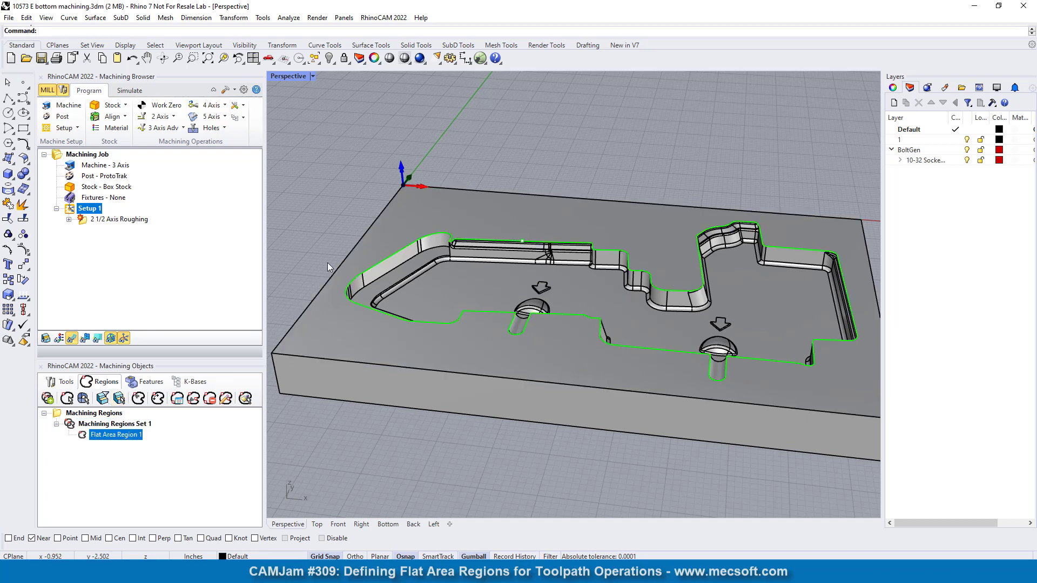
Step: Examine the new flat area region's outline around the pocket and the two round-ended slots on the part
left_click(70, 425)
left_click(82, 439)
left_click(83, 426)
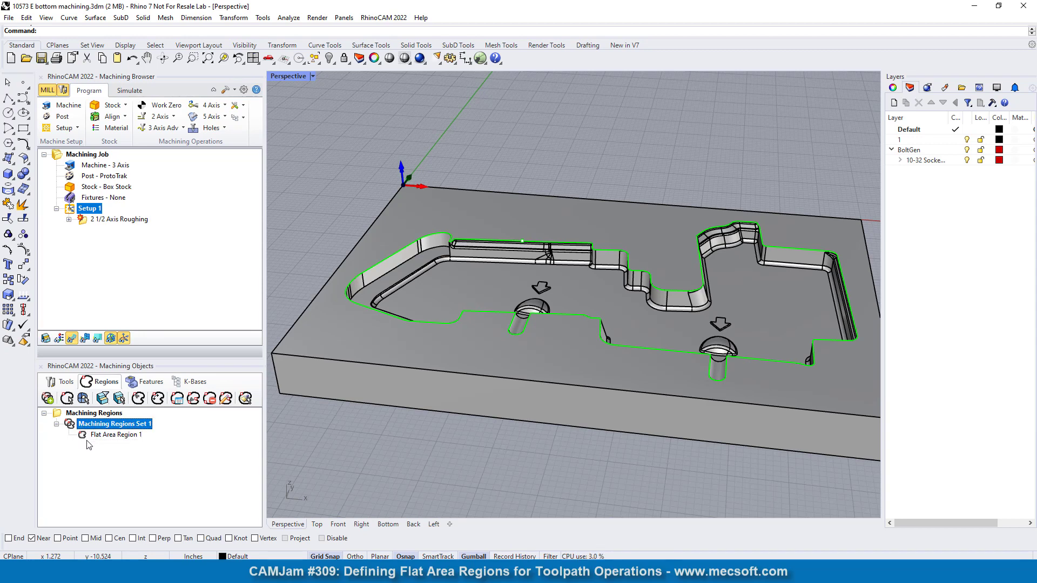
left_click(62, 382)
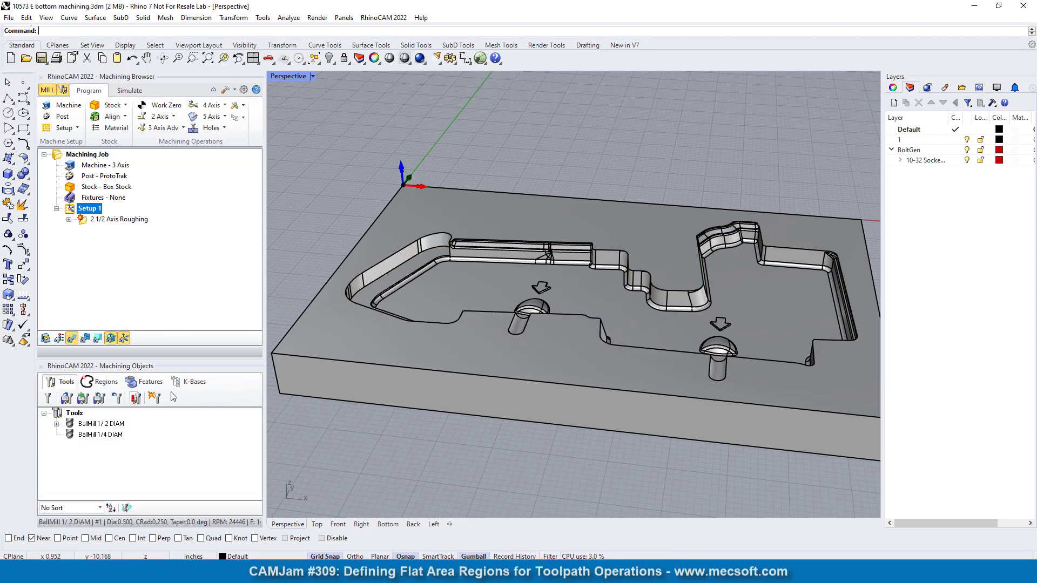
scroll(419, 303, "up", 3)
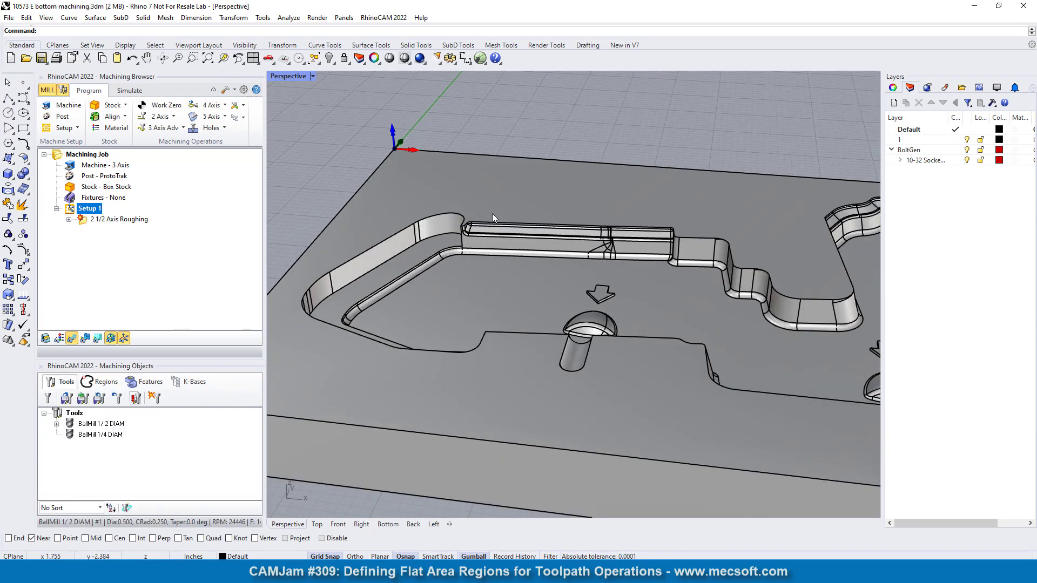
left_click(100, 382)
left_click(85, 435)
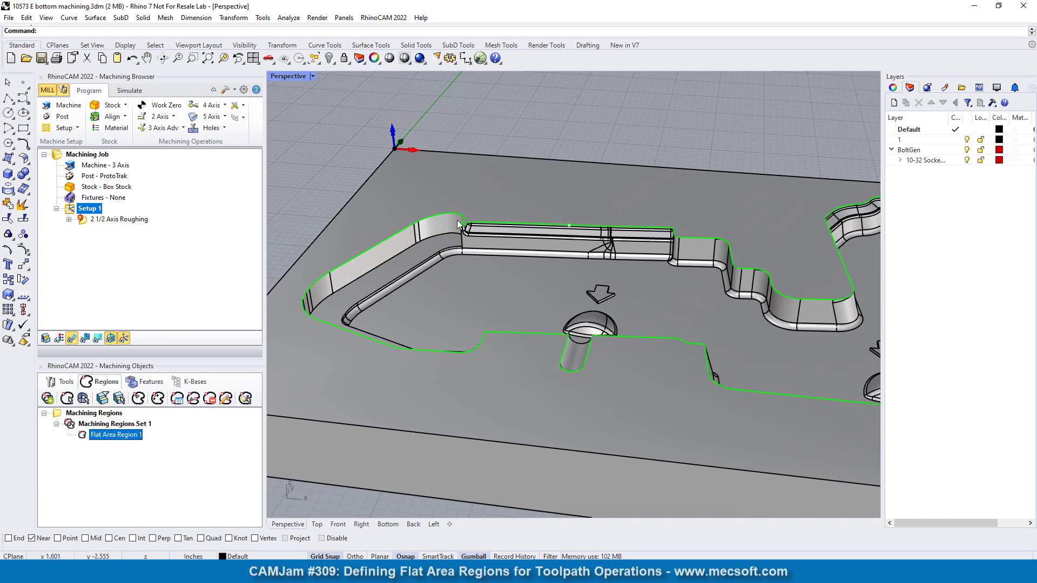
scroll(366, 275, "down", 2)
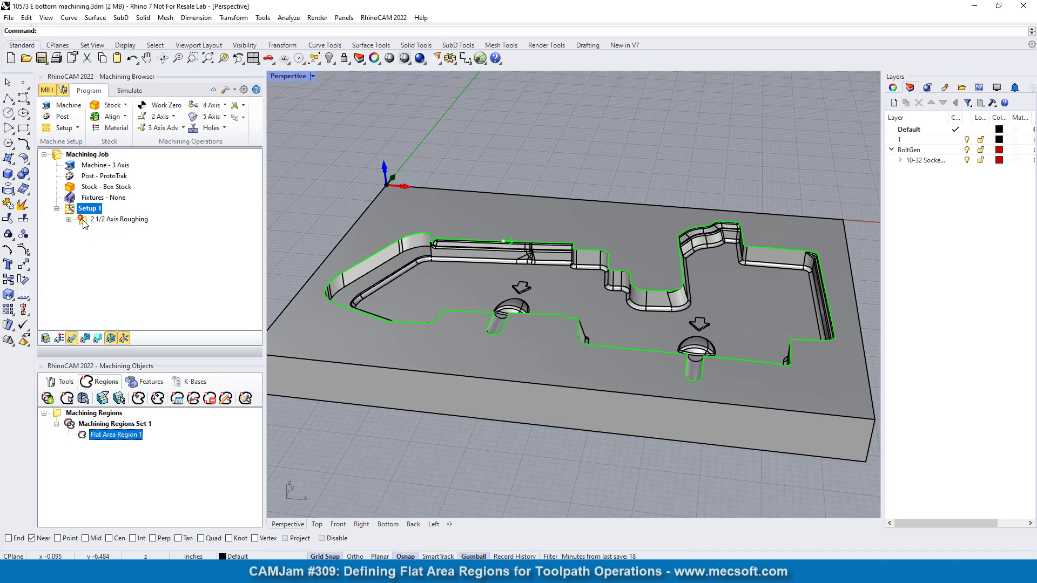
scroll(324, 303, "up", 5)
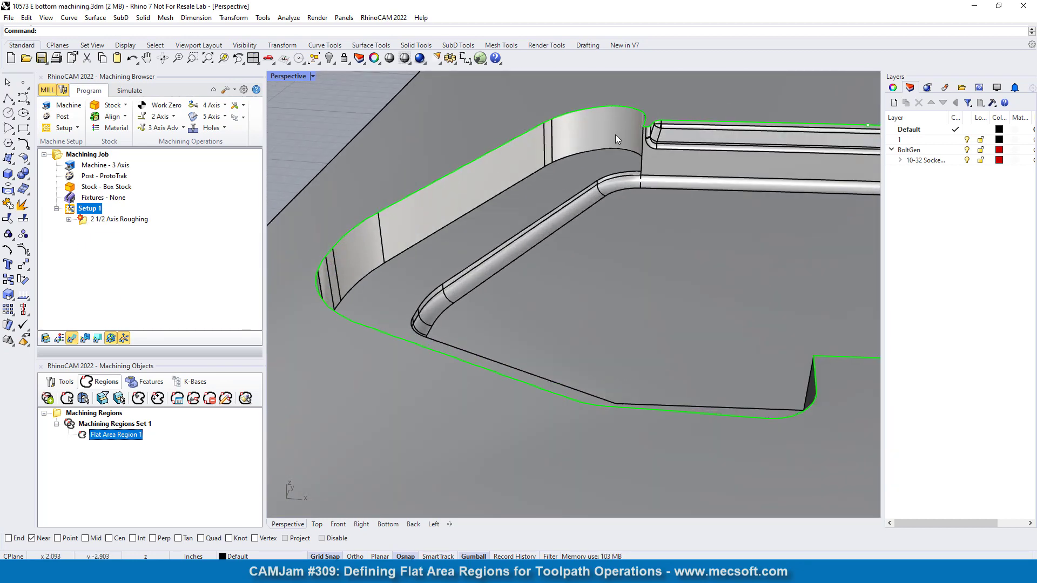
scroll(362, 270, "down", 3)
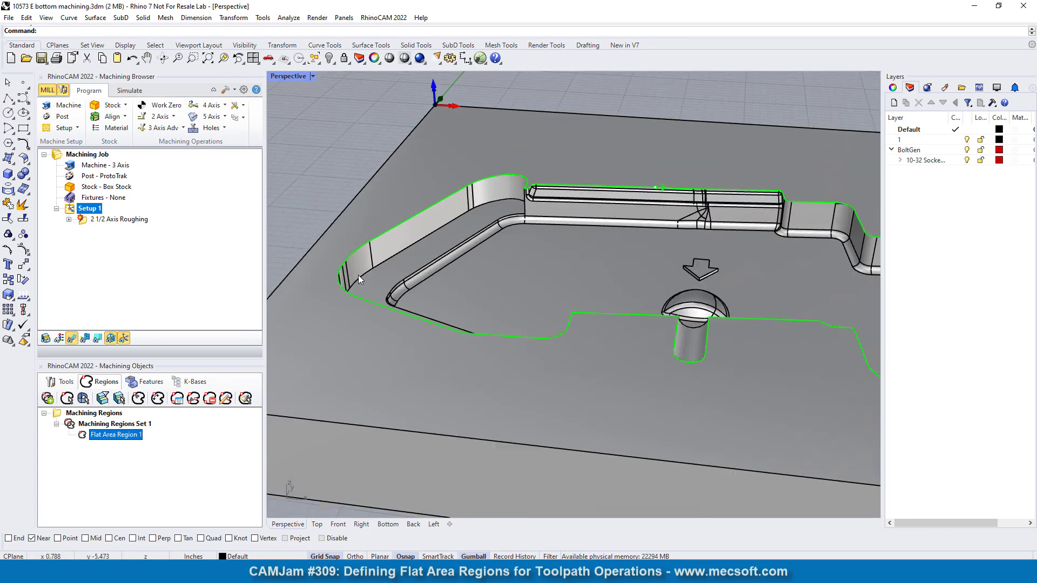
scroll(430, 298, "down", 4)
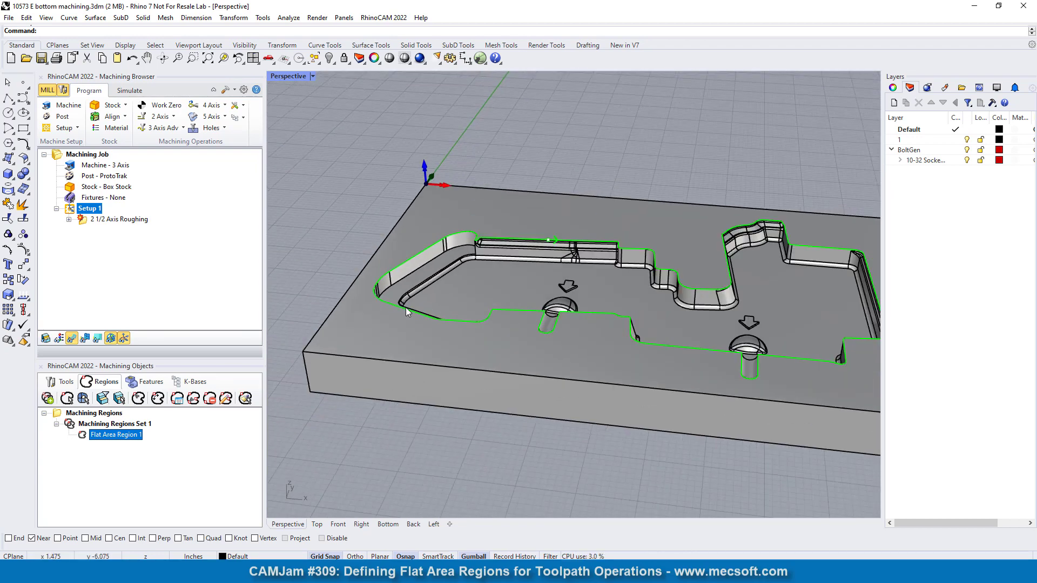
scroll(406, 307, "down", 2)
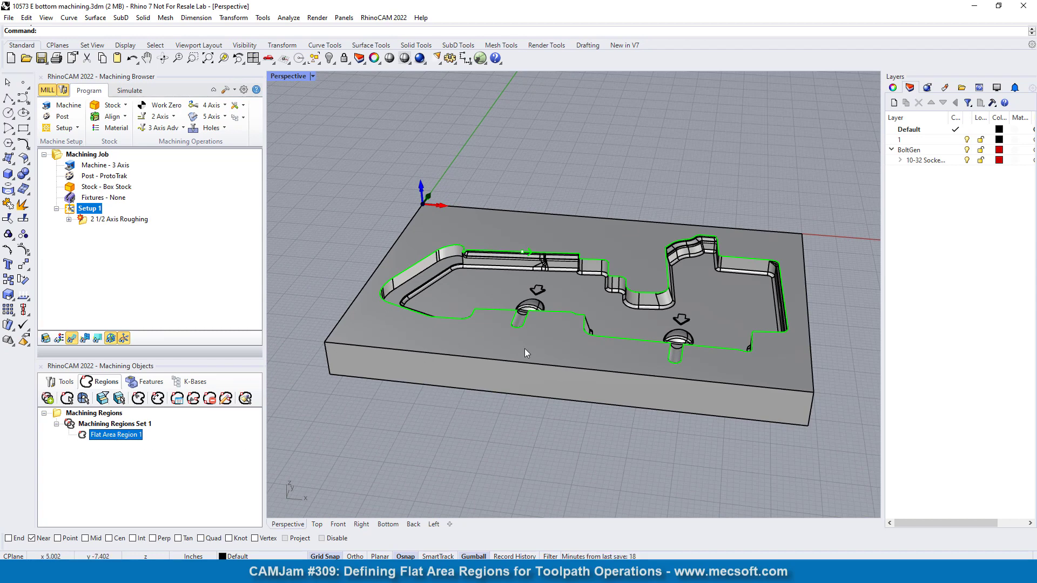
left_click(65, 382)
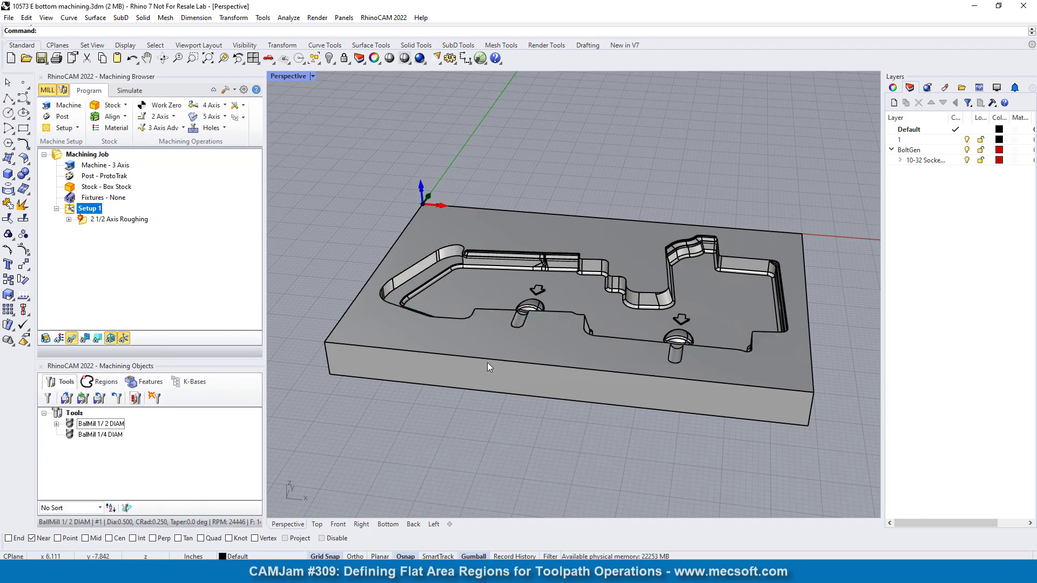
Step: Edit the 2 1/2 Axis Roughing operation and remove all of its selected part regions
left_click(87, 219)
right_click(87, 219)
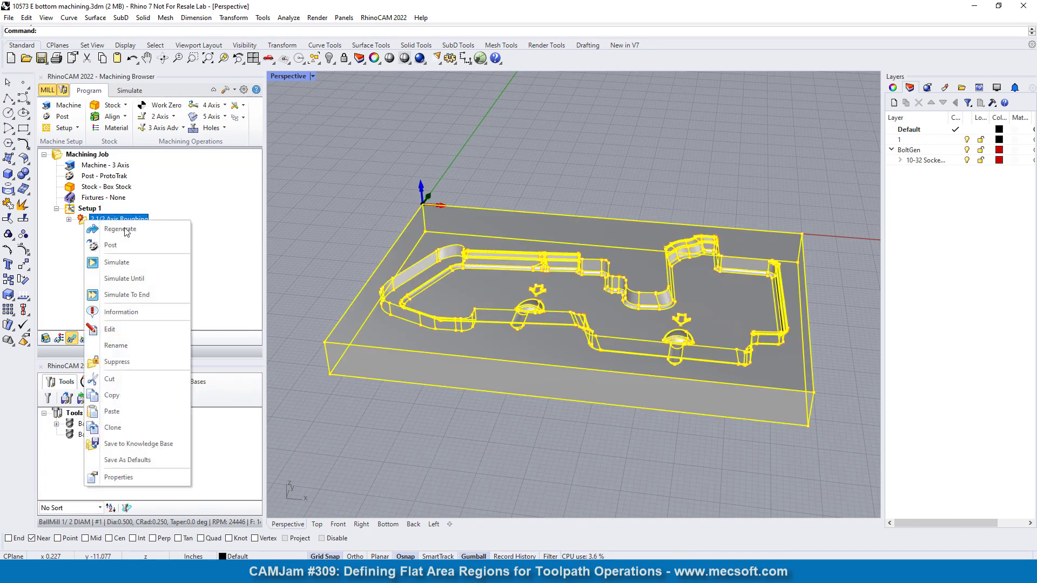
left_click(127, 328)
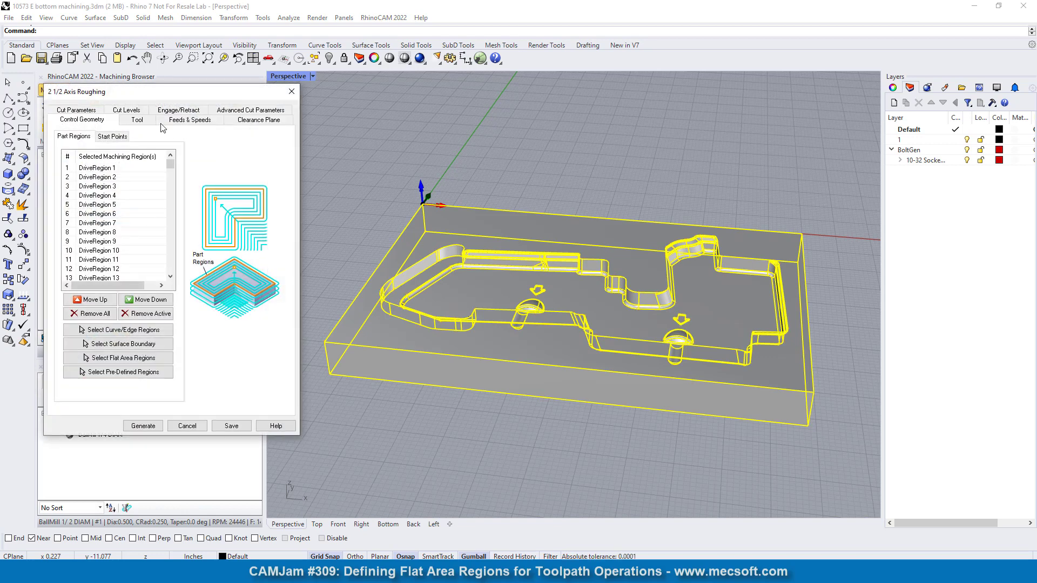
left_click_drag(156, 96, 182, 107)
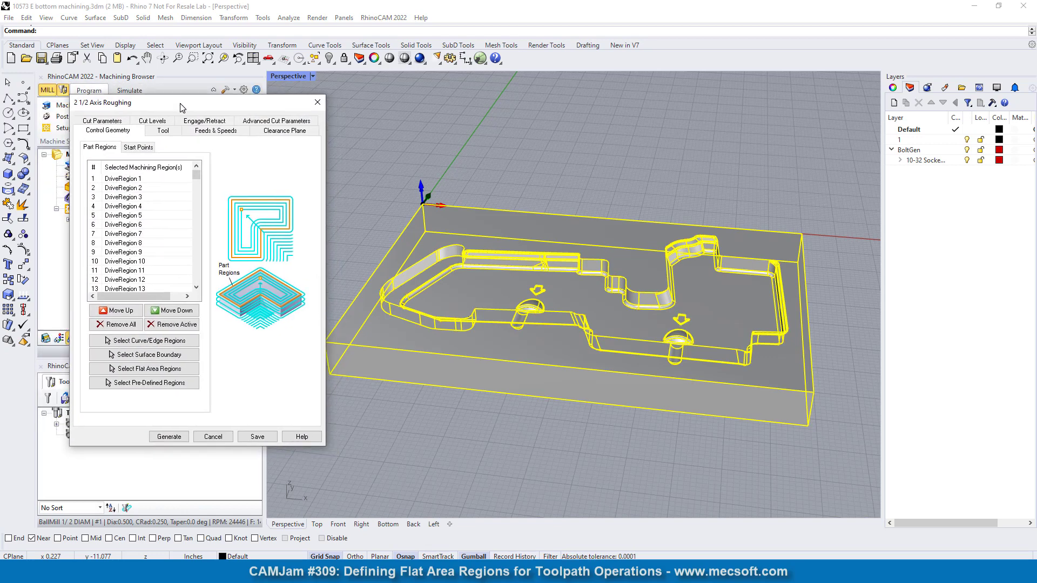
left_click(124, 325)
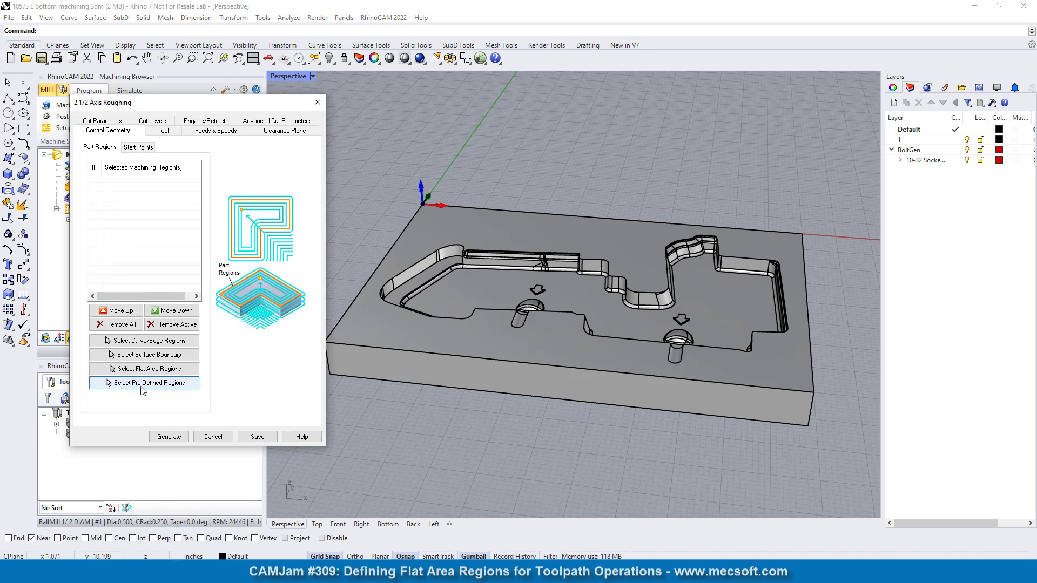
Step: Assign the predefined Flat Area Region 1 as the roughing operation's part region and highlight it on the model
left_click(185, 384)
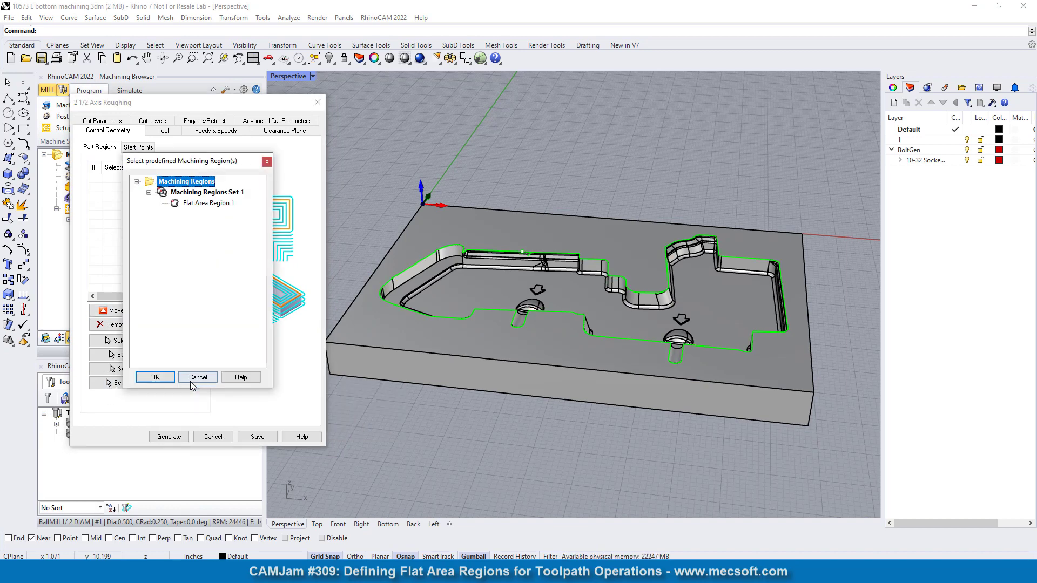
left_click_drag(205, 160, 235, 148)
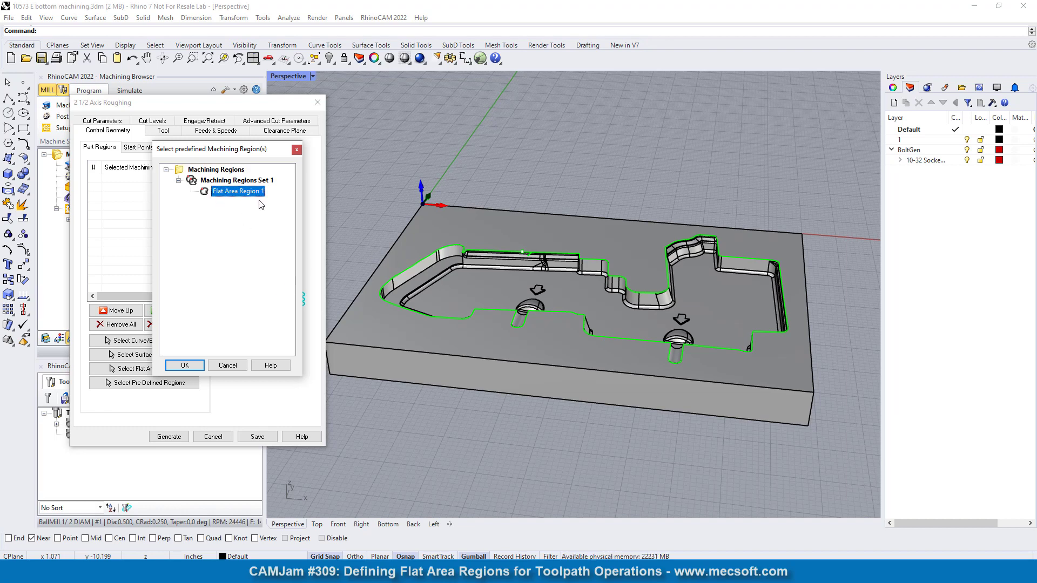
left_click(184, 366)
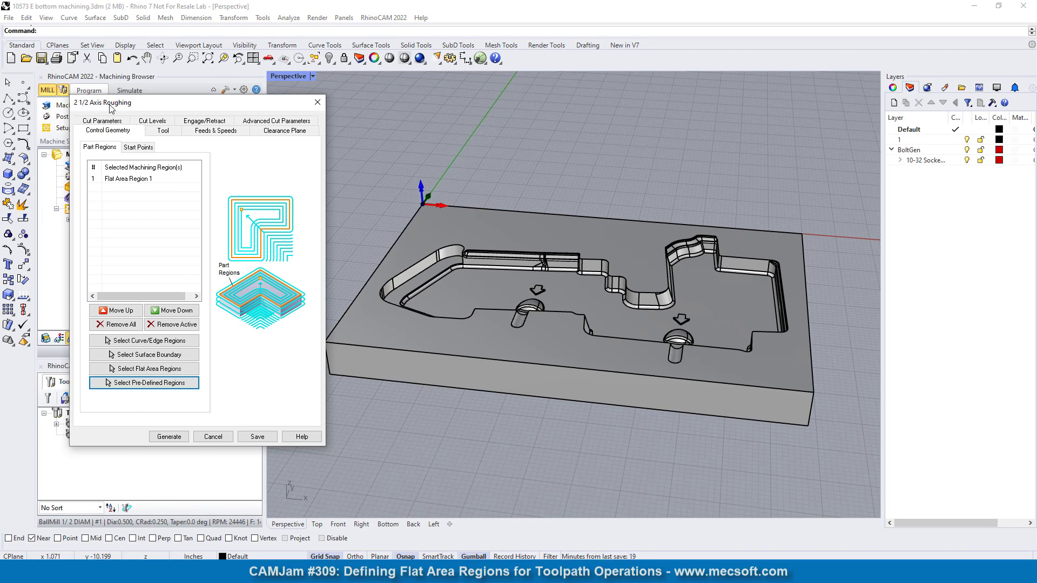
left_click(123, 180)
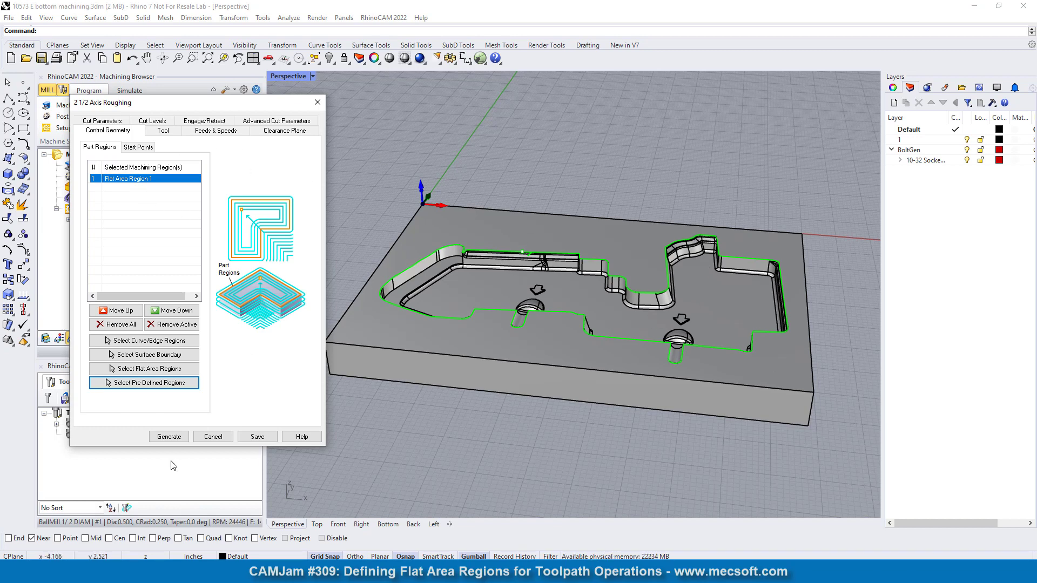
Step: Generate the 2 1/2 Axis Roughing toolpath and inspect it inside the pocket
left_click(169, 437)
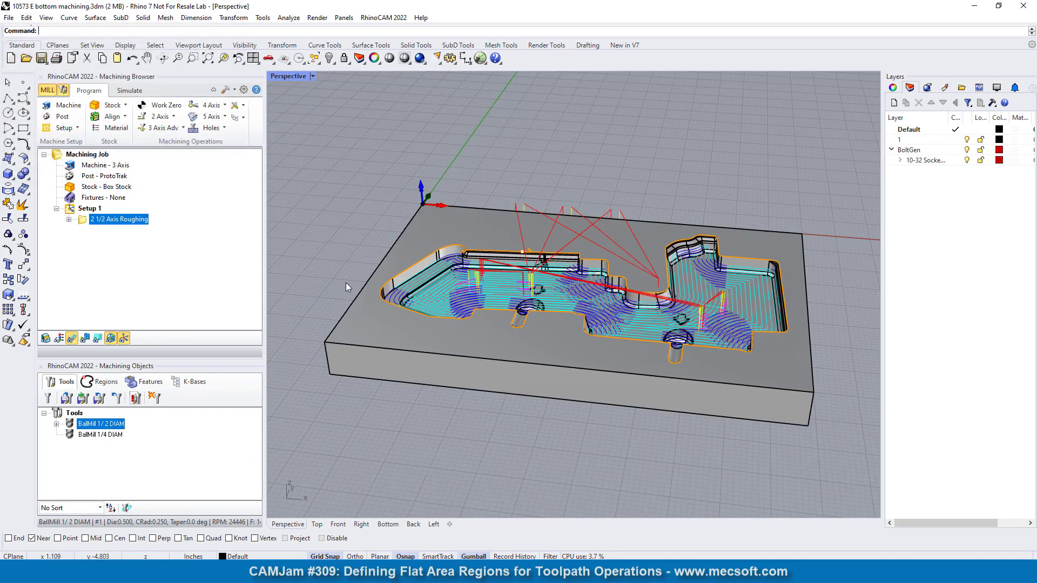
scroll(529, 276, "down", 4)
scroll(546, 284, "up", 12)
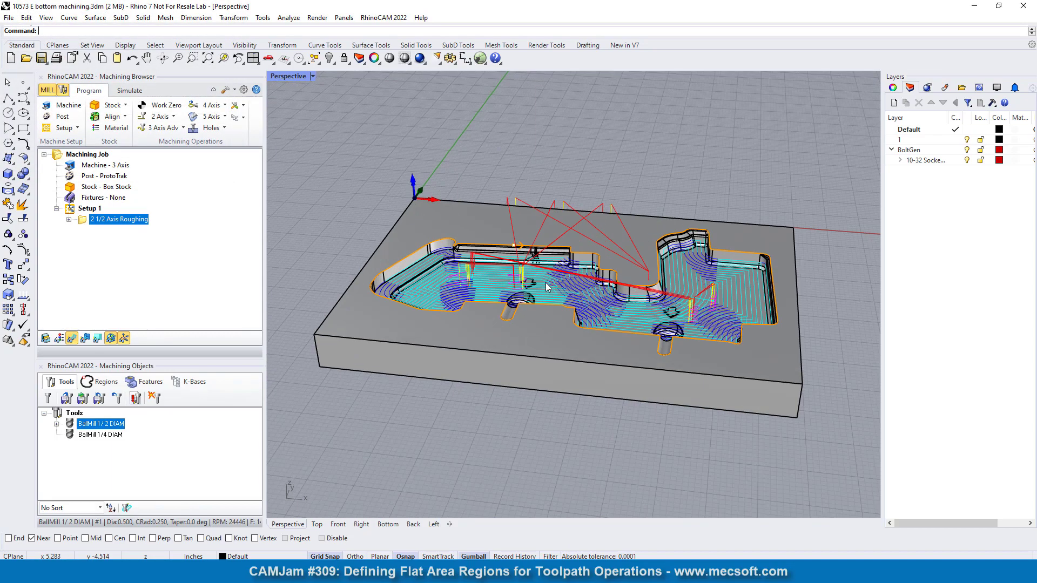
right_click_drag(484, 285, 438, 288)
scroll(439, 292, "down", 5)
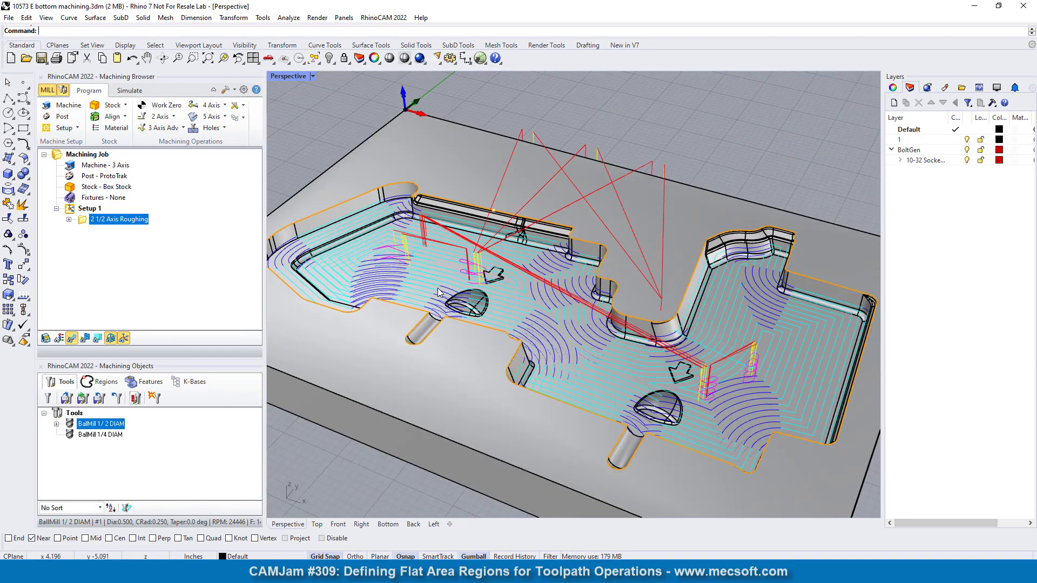